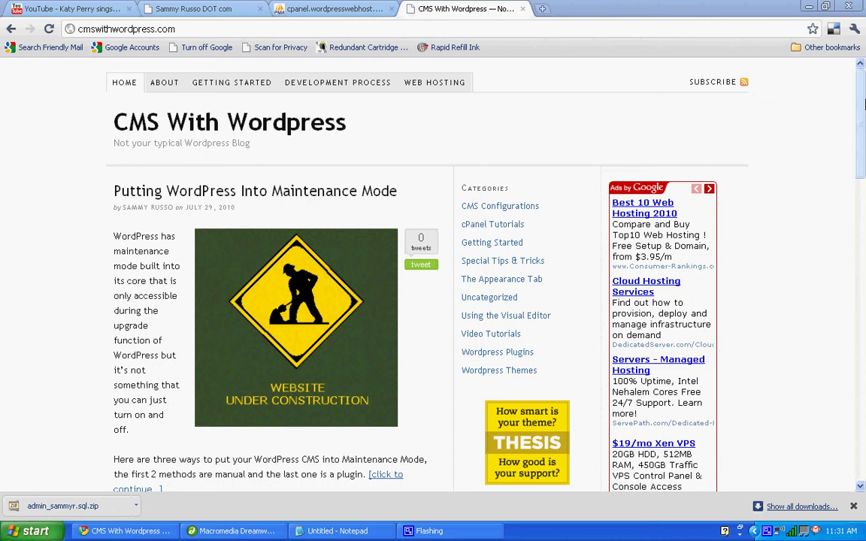
After checking the YouTube video tab, go to the blog's Site Admin and start a post via Posts > Add New.
{"action": "left_click", "coordinate": [194, 8]}
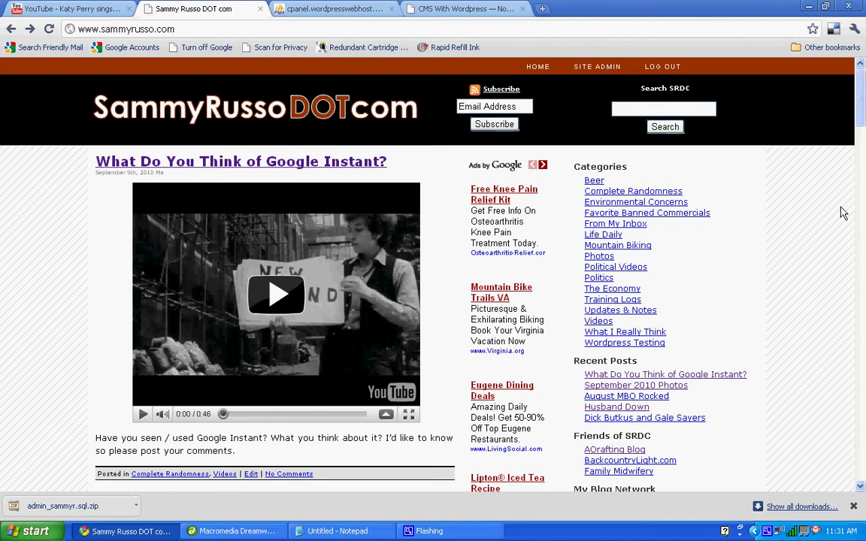
{"action": "left_click", "coordinate": [79, 8]}
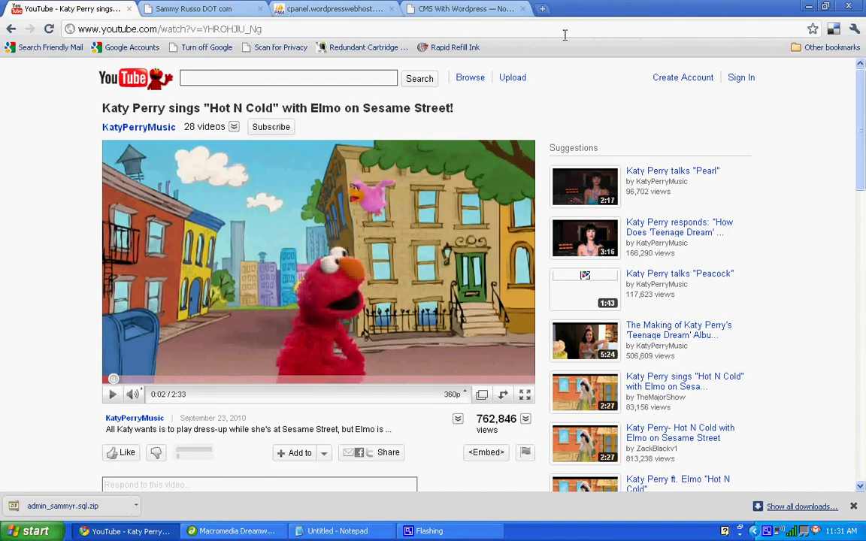
{"action": "left_click", "coordinate": [193, 10]}
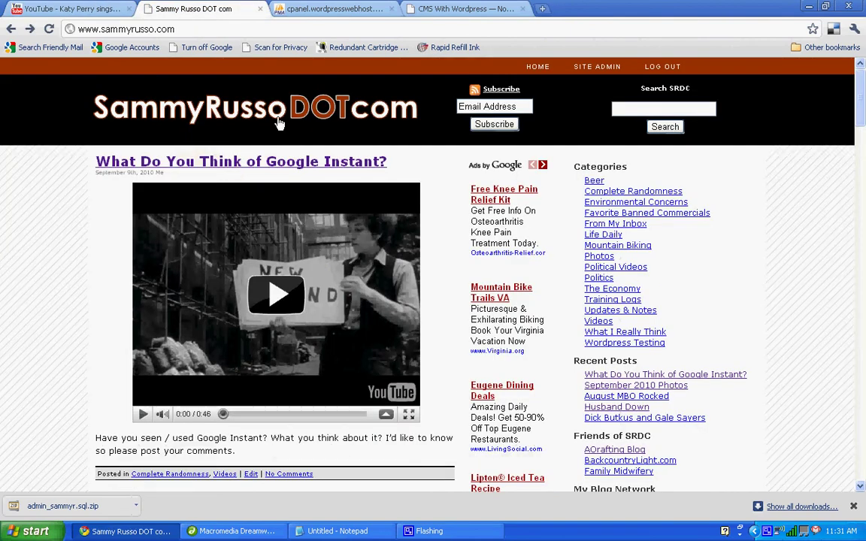
{"action": "left_click", "coordinate": [598, 67]}
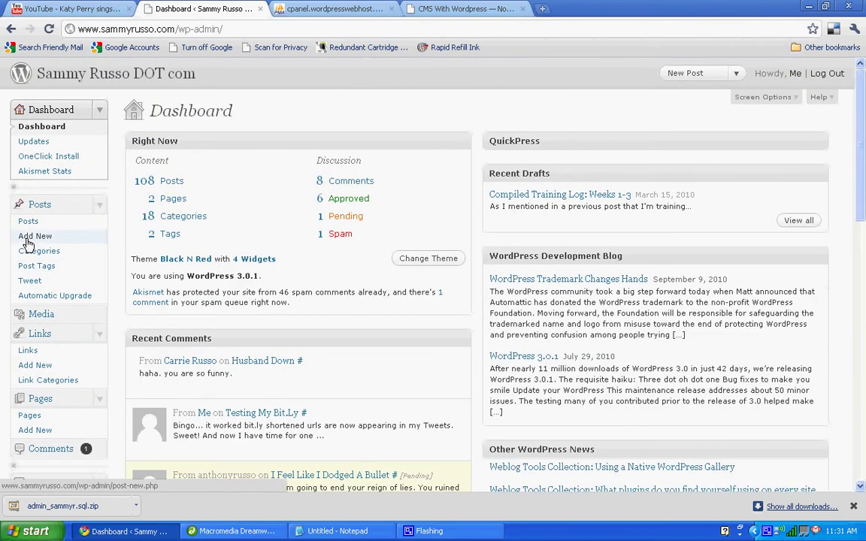
{"action": "left_click", "coordinate": [27, 239]}
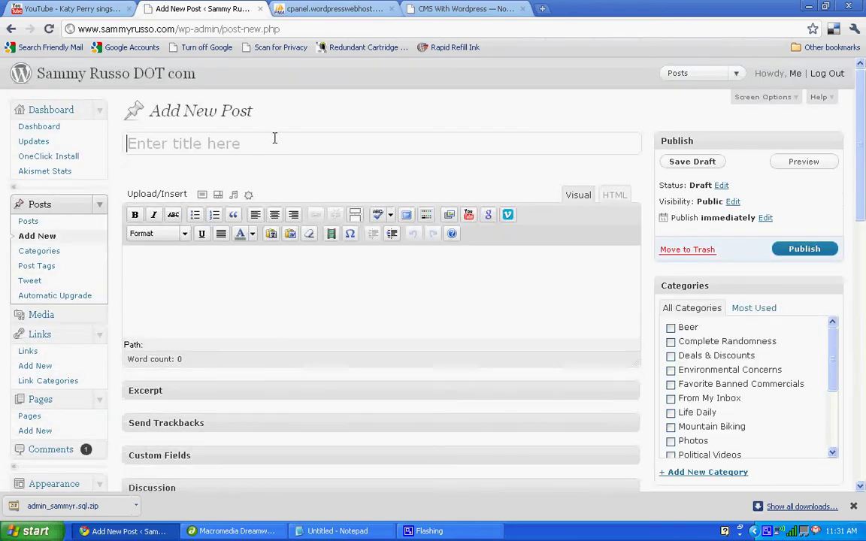
Title the post 'Elmo and Katy Perry on Sesame Street', then move into the body so the draft autosaves.
{"action": "left_click", "coordinate": [274, 137]}
{"action": "type", "text": "Elmo"}
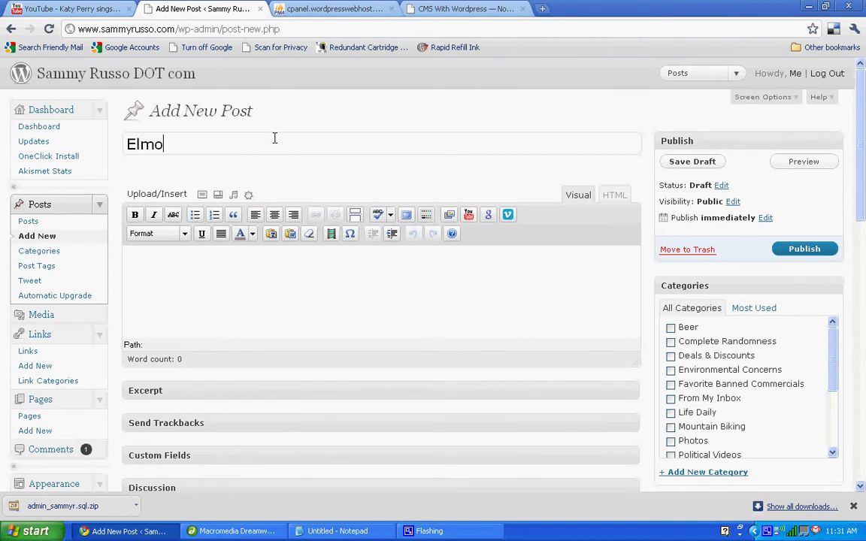
{"action": "type", "text": " and Kay"}
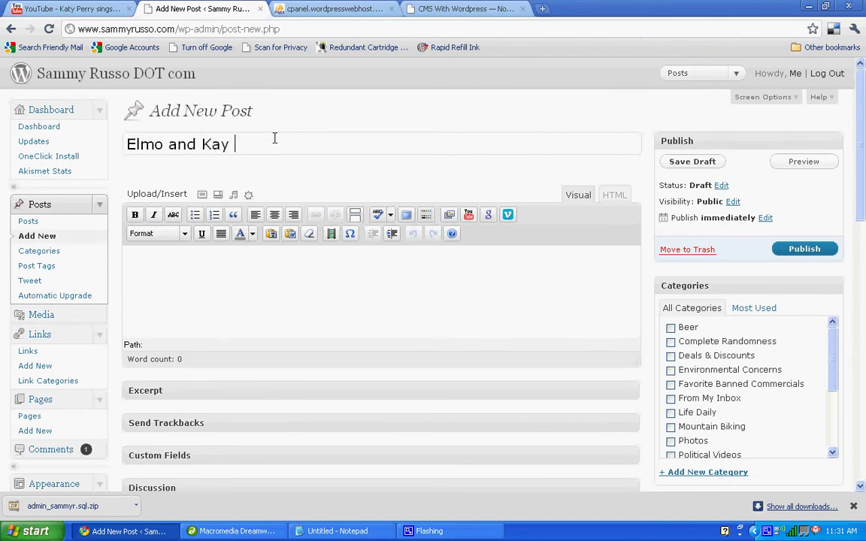
{"action": "key", "text": "BackSpace"}
{"action": "type", "text": "ty Perry on Sesam"}
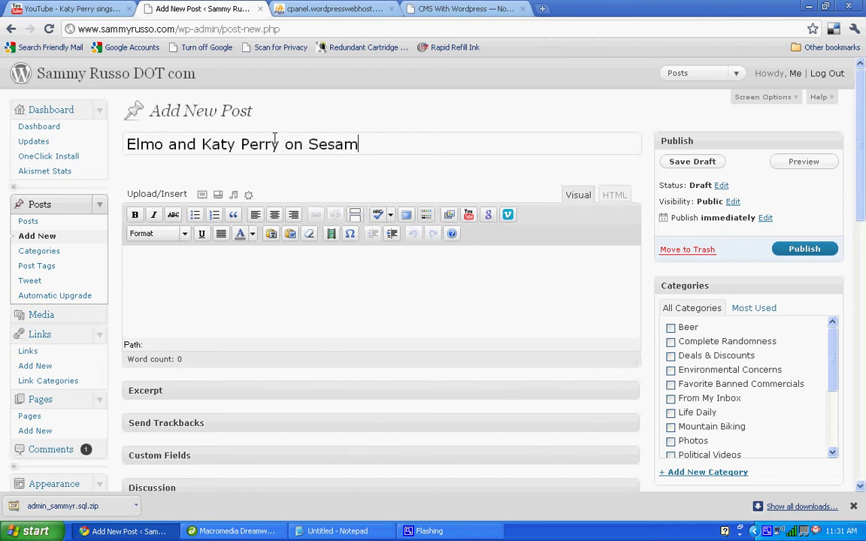
{"action": "type", "text": "er"}
{"action": "key", "text": "BackSpace"}
{"action": "type", "text": "Street"}
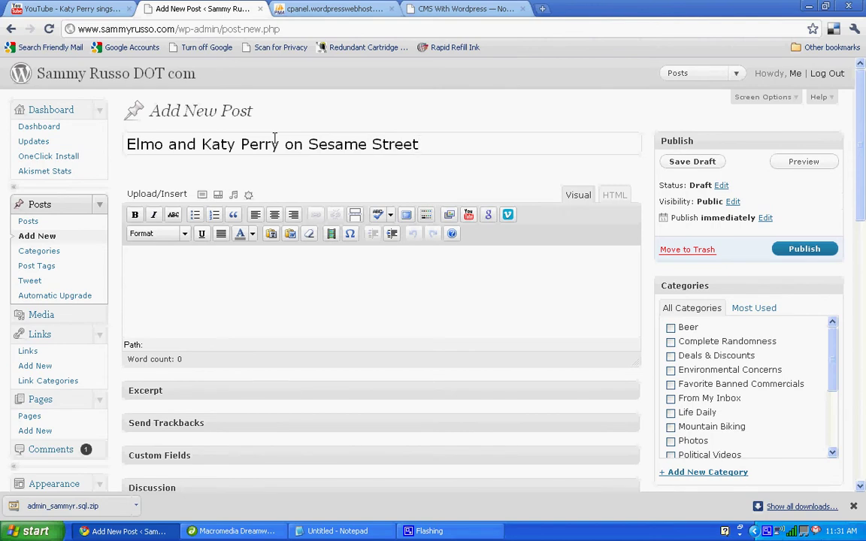
{"action": "left_click", "coordinate": [203, 288]}
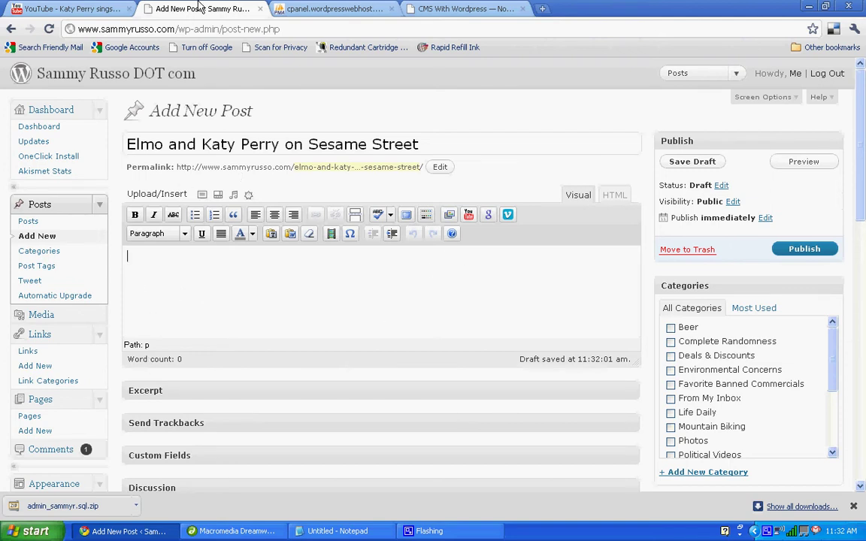
Copy the Katy Perry video's share URL from YouTube and return to the post editor.
{"action": "left_click", "coordinate": [86, 11]}
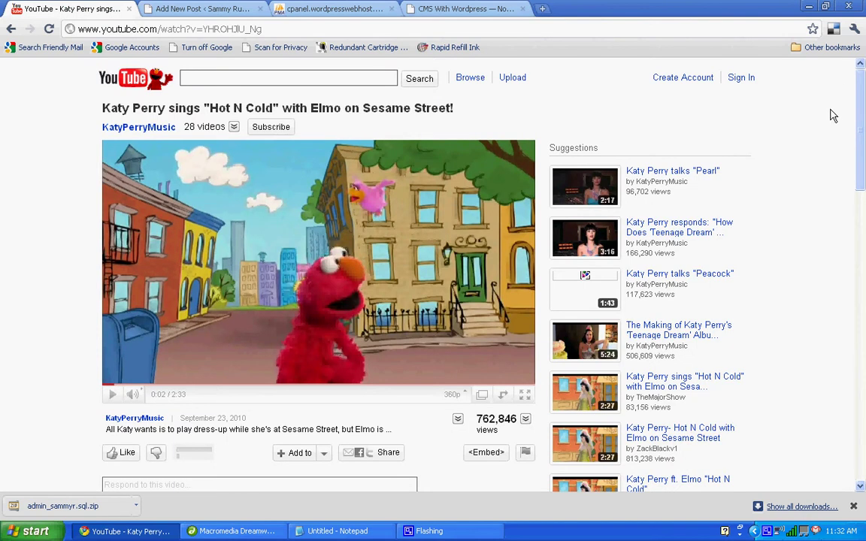
{"action": "left_click_drag", "start_coordinate": [859, 177], "coordinate": [860, 181]}
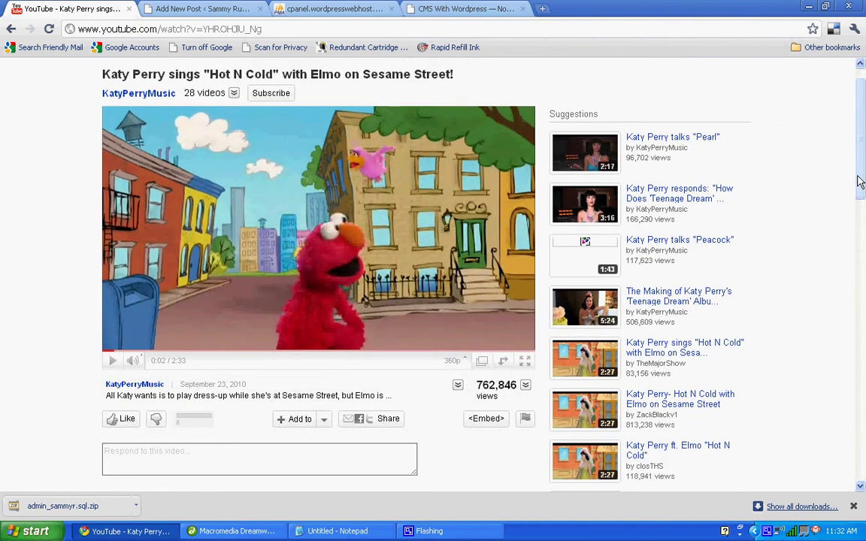
{"action": "left_click", "coordinate": [394, 425]}
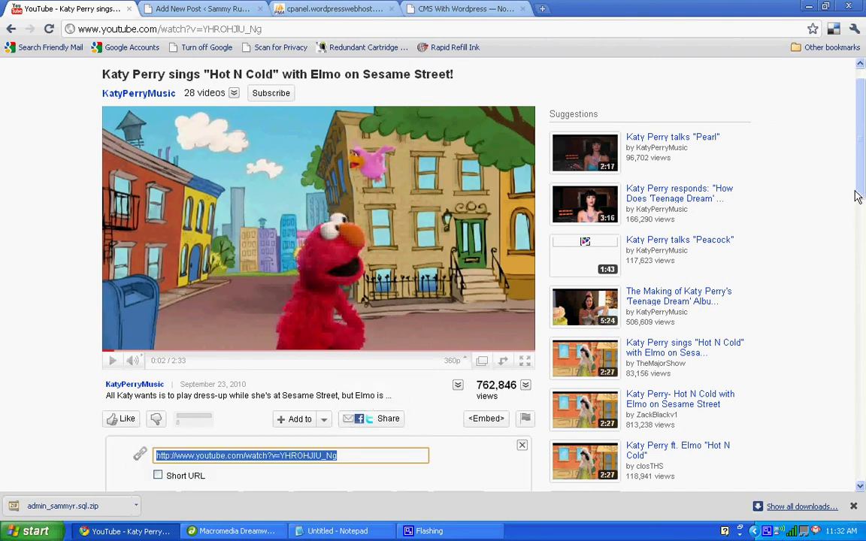
{"action": "scroll", "coordinate": [853, 203], "scroll_direction": "down", "scroll_amount": 3}
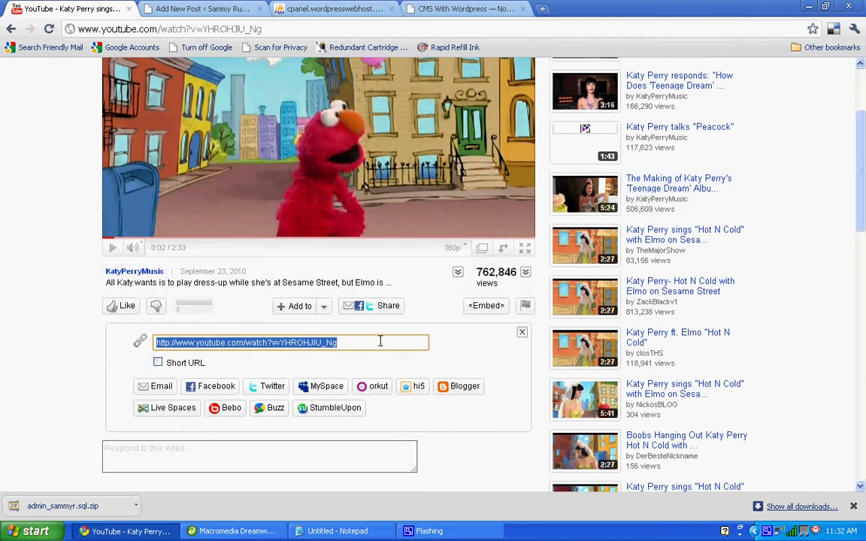
{"action": "left_click_drag", "start_coordinate": [380, 342], "coordinate": [155, 342]}
{"action": "left_click", "coordinate": [192, 9]}
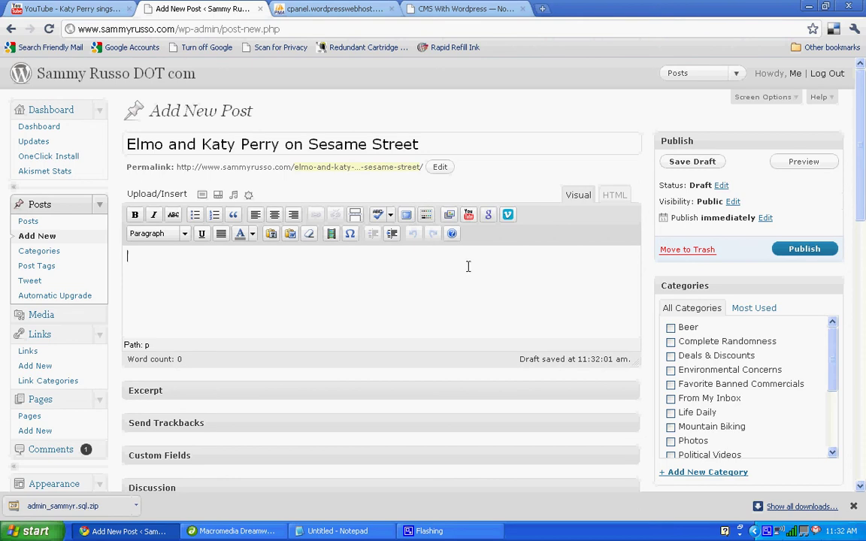
Embed the pasted YouTube link in the post body as a [youtube] shortcode at default size.
{"action": "left_click", "coordinate": [469, 216]}
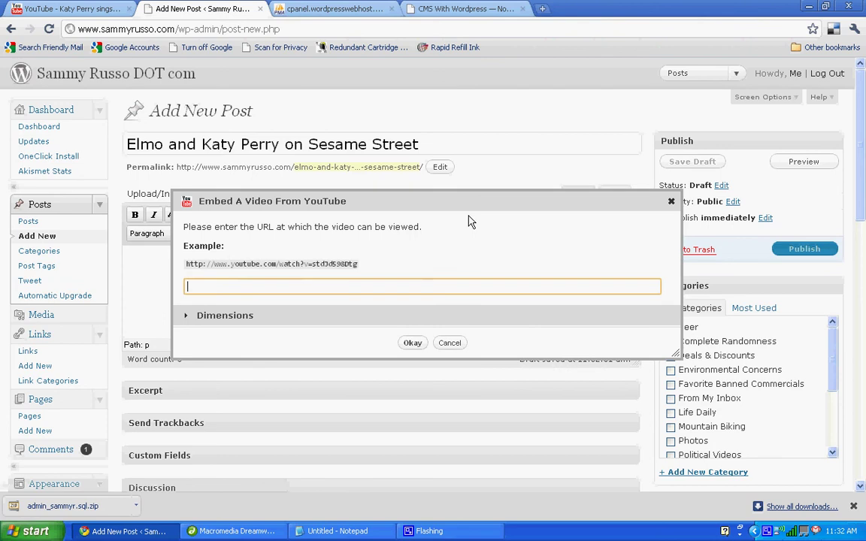
{"action": "type", "text": "http://www.youtube.com/watch?v=YHROHJlU_Ng"}
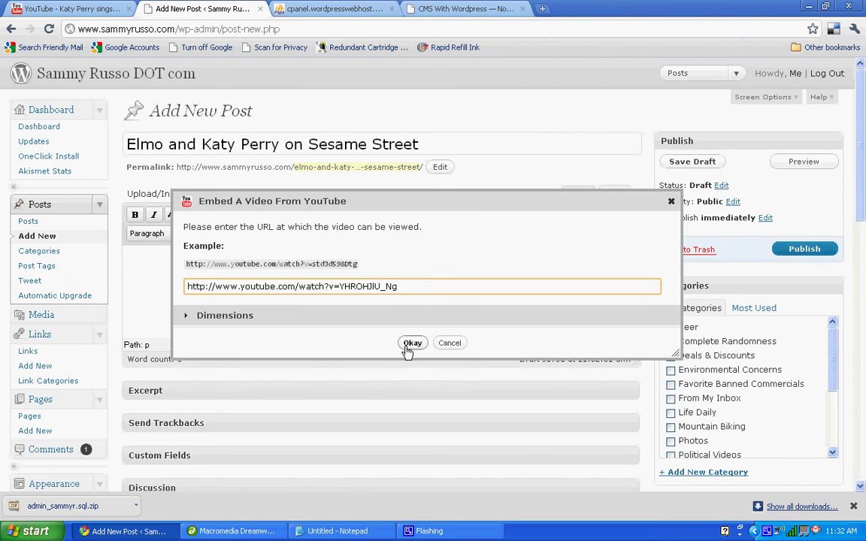
{"action": "left_click", "coordinate": [186, 317]}
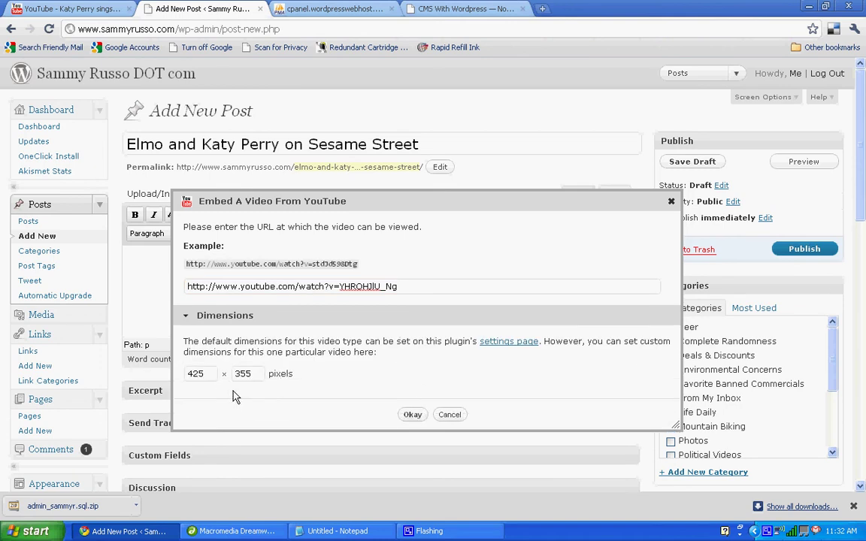
{"action": "left_click", "coordinate": [188, 318]}
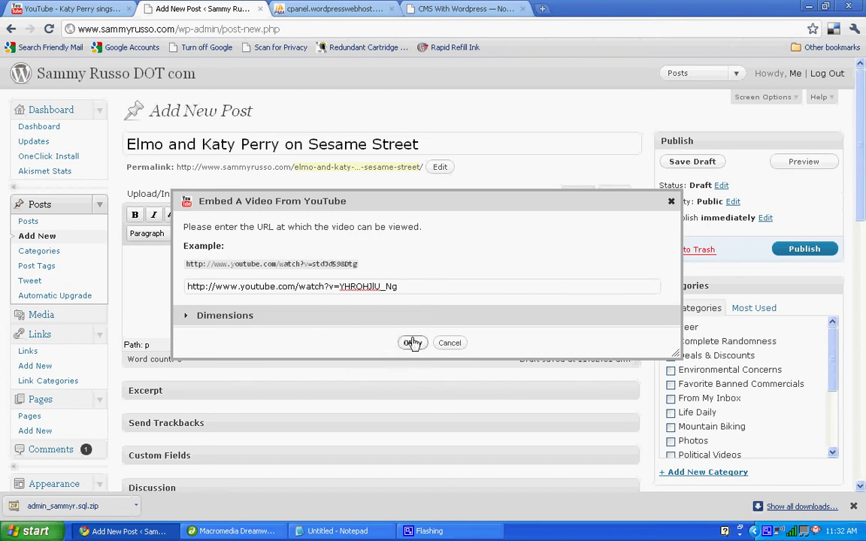
{"action": "left_click", "coordinate": [412, 343]}
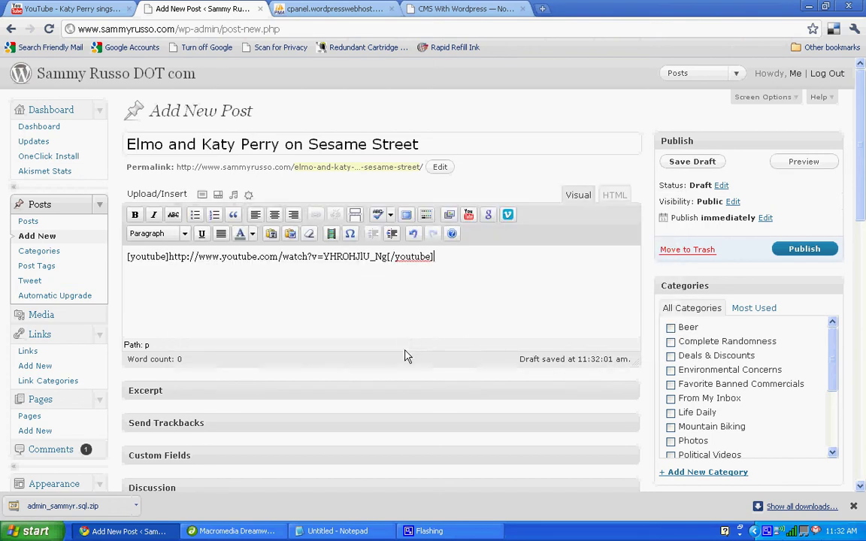
Copy the commentary from Notepad and paste it on a new line below the YouTube embed.
{"action": "left_click", "coordinate": [345, 535]}
{"action": "left_click_drag", "start_coordinate": [259, 66], "coordinate": [3, 41]}
{"action": "key", "text": "ctrl+c"}
{"action": "left_click", "coordinate": [124, 531]}
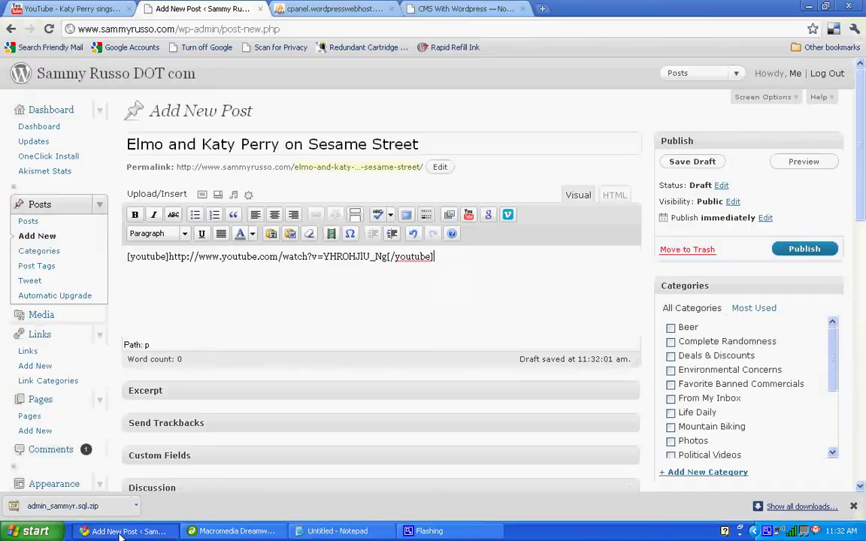
{"action": "key", "text": "Return"}
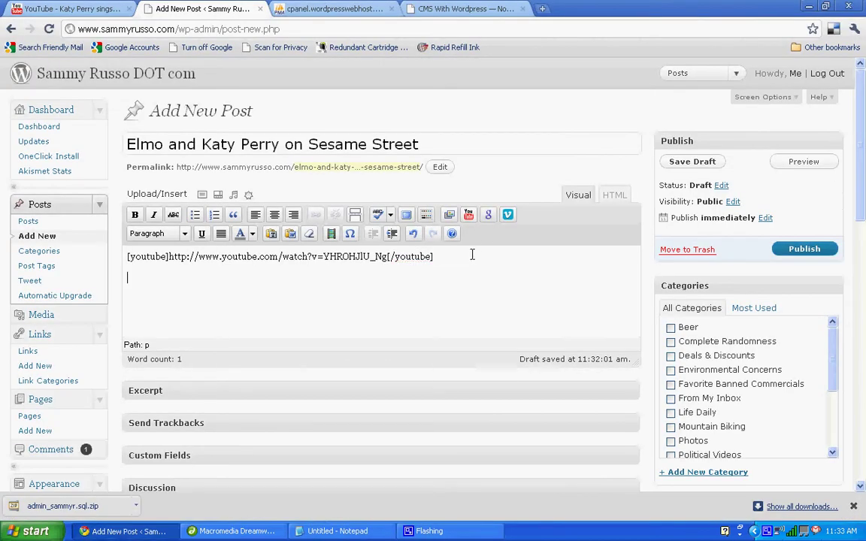
{"action": "key", "text": "ctrl+v"}
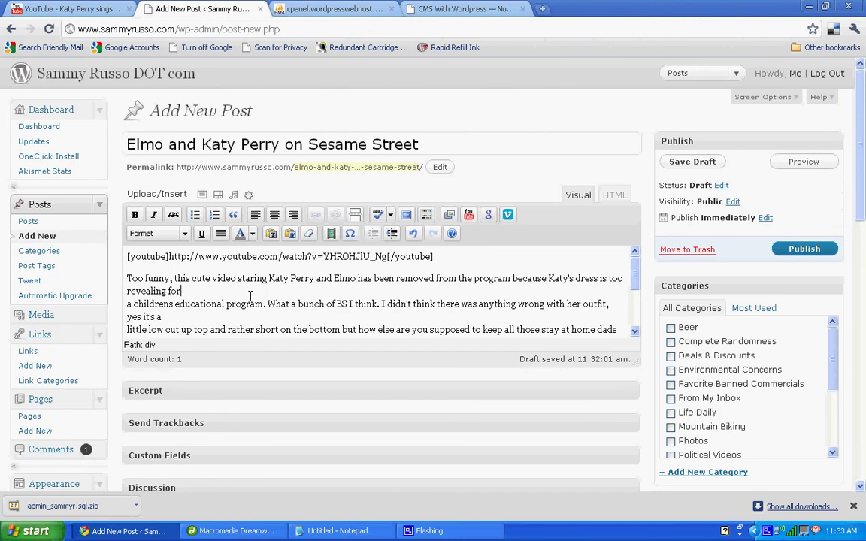
Remove the stray line breaks after "revealing for", "yes it's a" and "entertained".
{"action": "key", "text": "Delete"}
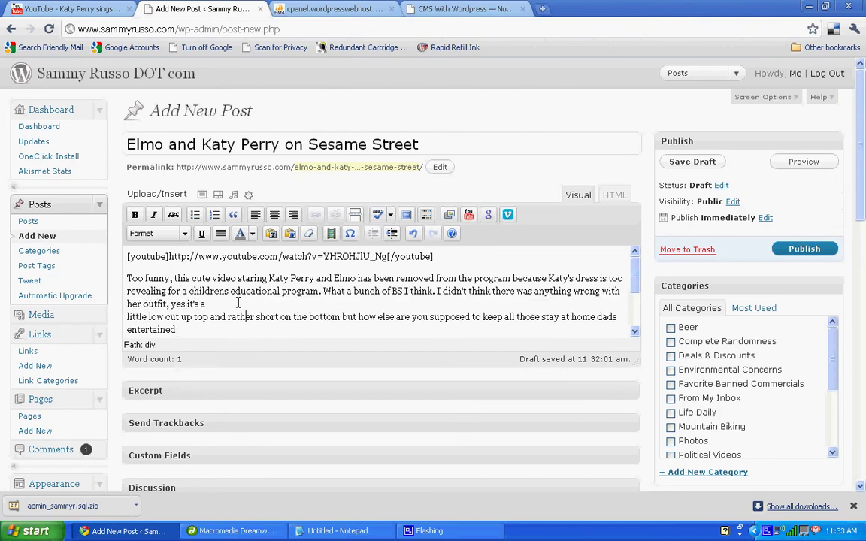
{"action": "left_click", "coordinate": [238, 303]}
{"action": "key", "text": "Delete"}
{"action": "left_click", "coordinate": [290, 320]}
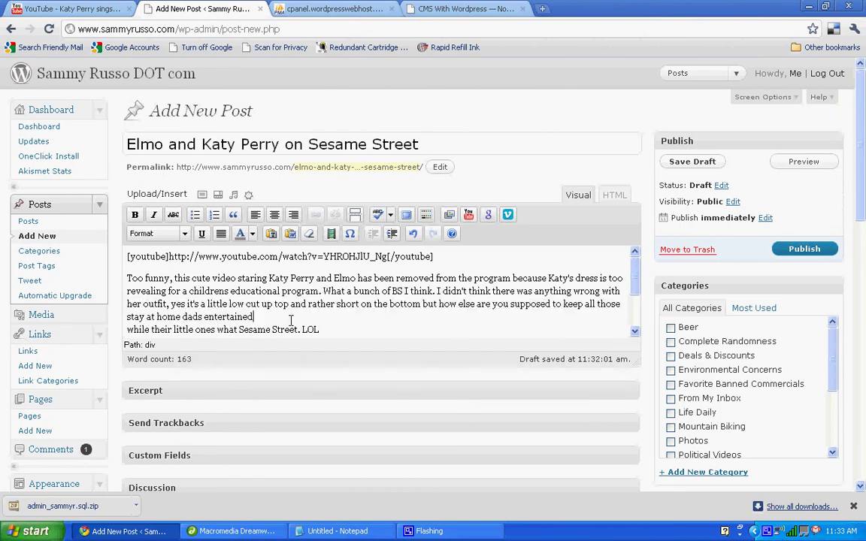
{"action": "key", "text": "Delete"}
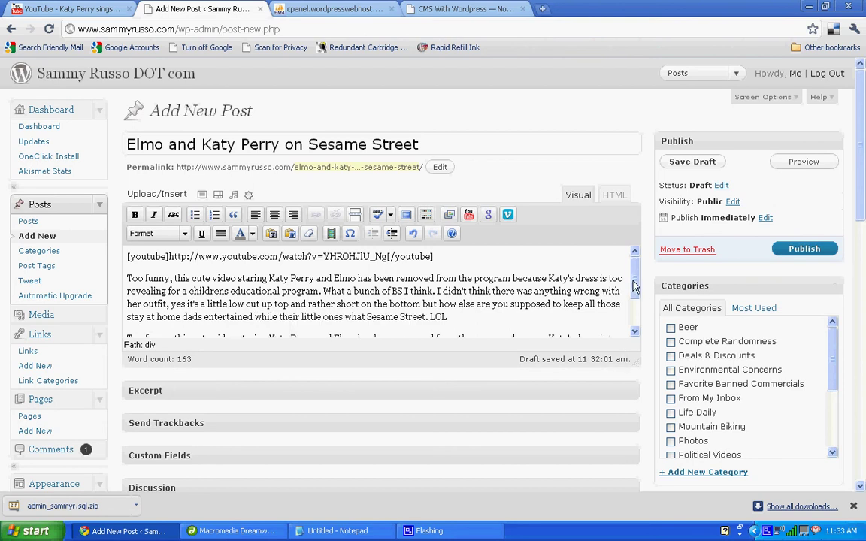
Delete the duplicated commentary paragraph, leaving one copy.
{"action": "left_click_drag", "start_coordinate": [633, 287], "coordinate": [634, 297]}
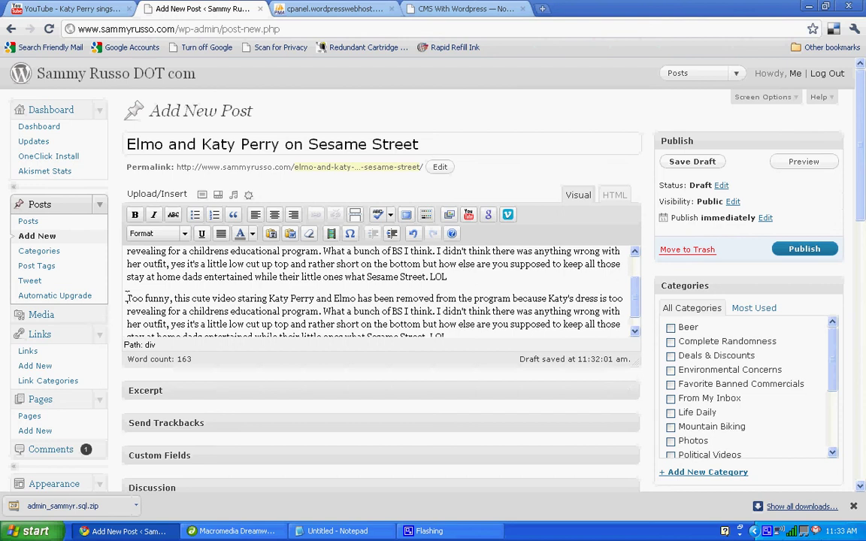
{"action": "left_click_drag", "start_coordinate": [126, 298], "coordinate": [486, 349]}
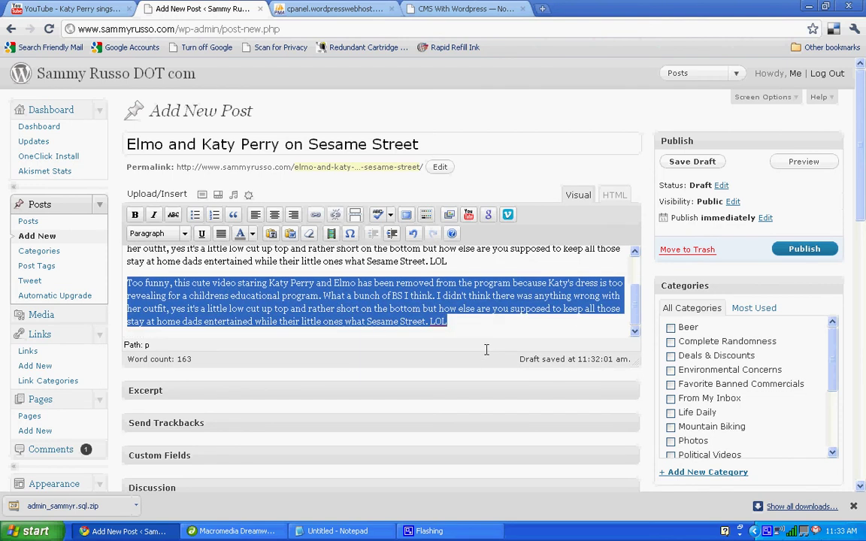
{"action": "key", "text": "Delete"}
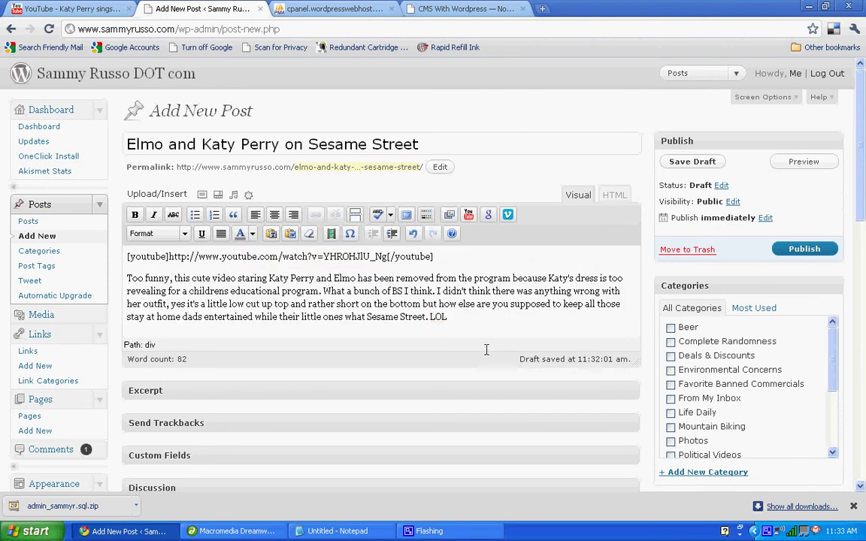
Tick the Videos category and publish the post.
{"action": "left_click_drag", "start_coordinate": [831, 372], "coordinate": [824, 411]}
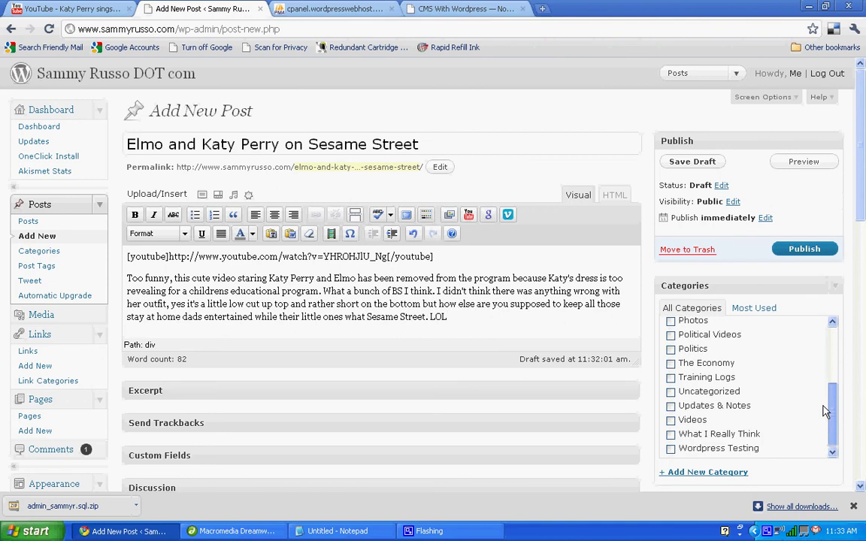
{"action": "left_click", "coordinate": [670, 419]}
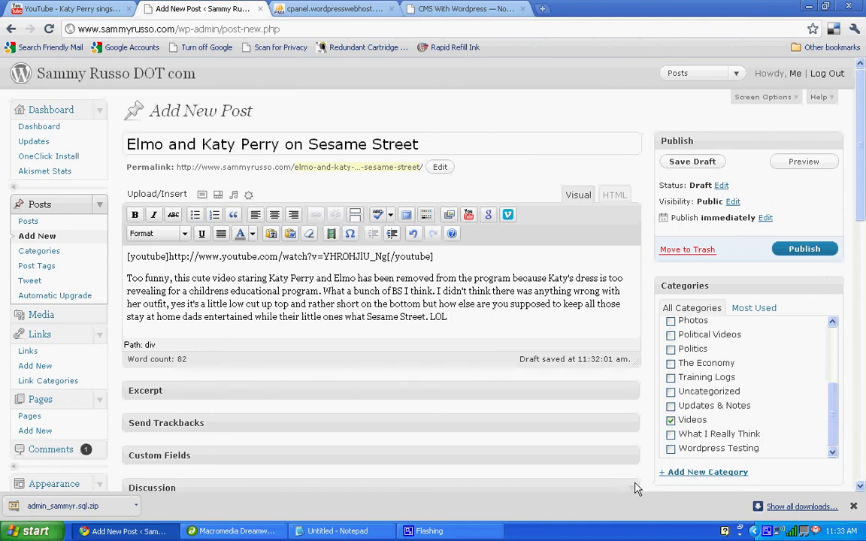
{"action": "left_click_drag", "start_coordinate": [861, 67], "coordinate": [852, 189]}
{"action": "left_click", "coordinate": [163, 309]}
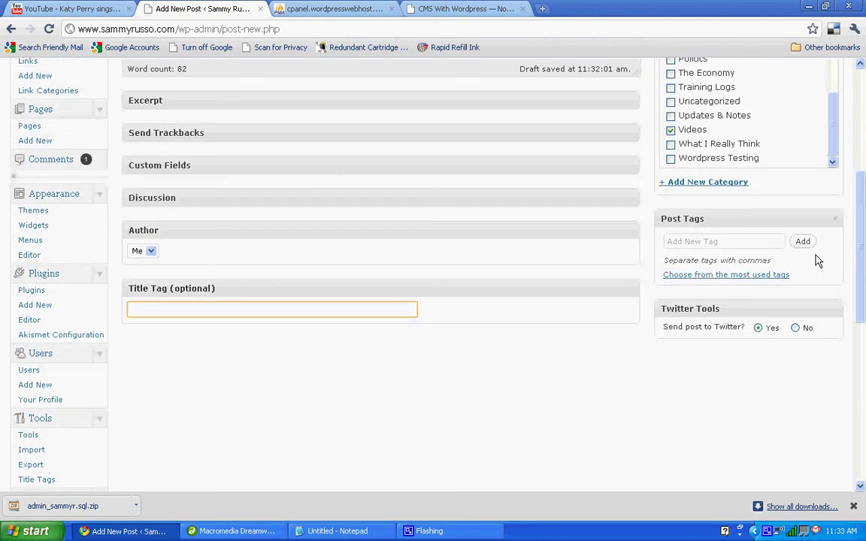
{"action": "scroll", "coordinate": [856, 256], "scroll_direction": "up", "scroll_amount": 4}
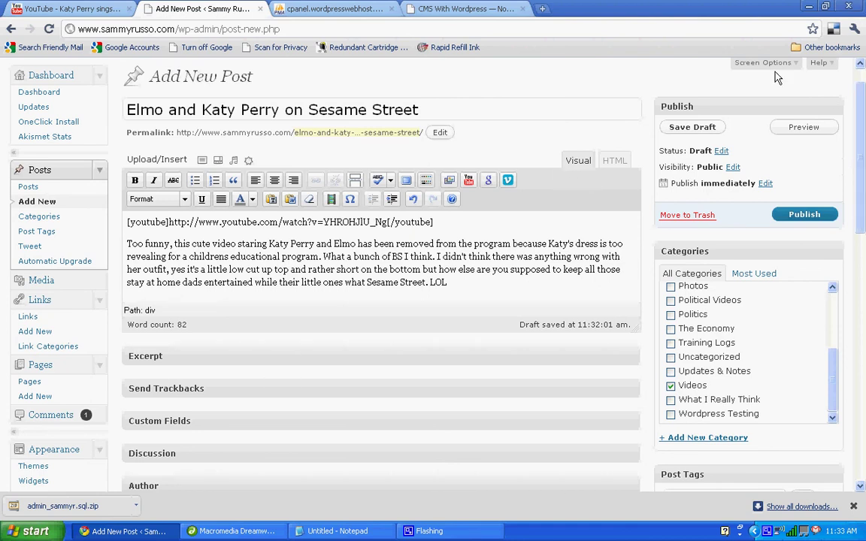
{"action": "left_click", "coordinate": [805, 217]}
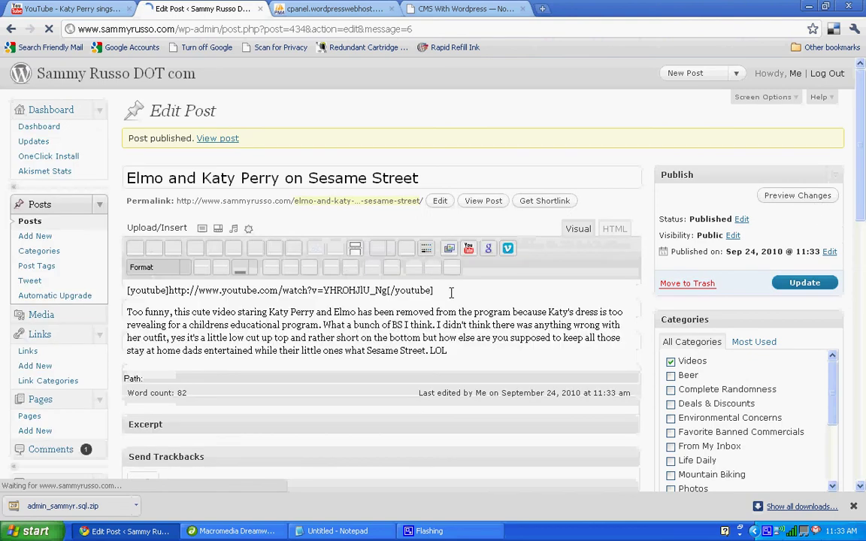
View the published post and scroll down past the embedded video to the commentary.
{"action": "left_click", "coordinate": [222, 140]}
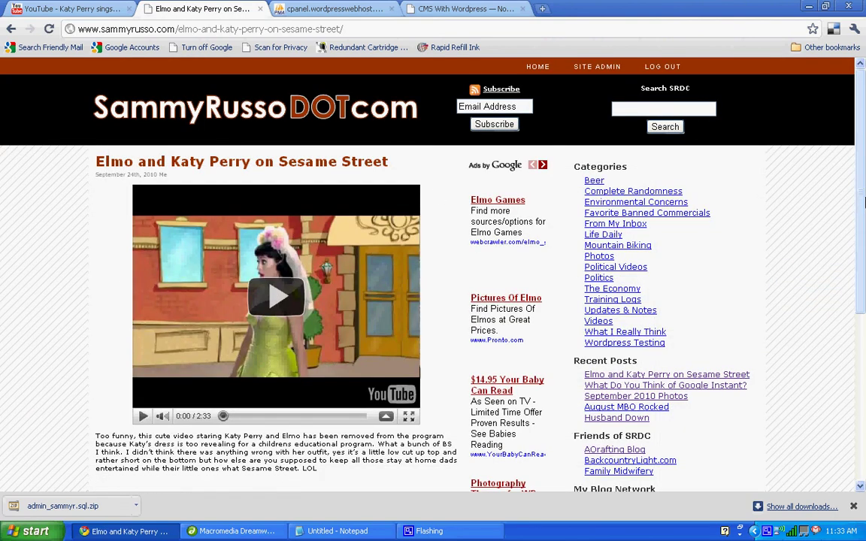
{"action": "scroll", "coordinate": [858, 201], "scroll_direction": "down", "scroll_amount": 2}
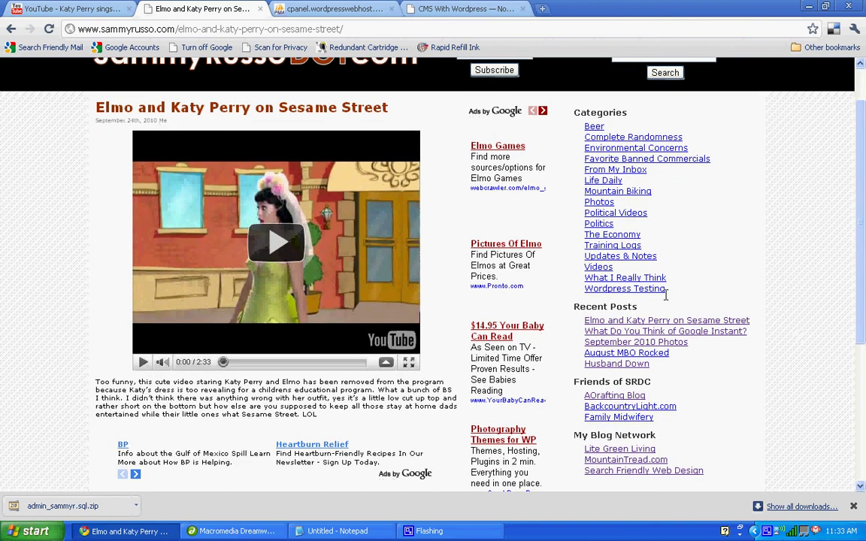
{"action": "scroll", "coordinate": [861, 263], "scroll_direction": "down", "scroll_amount": 2}
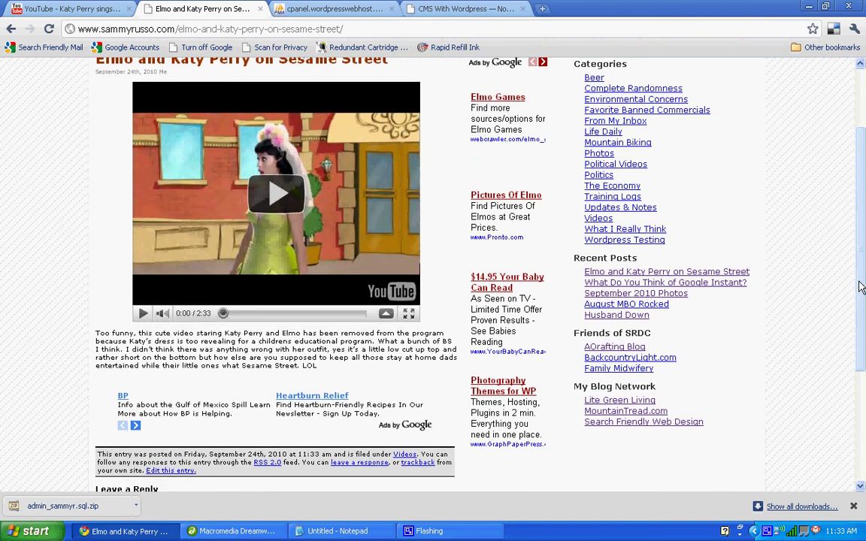